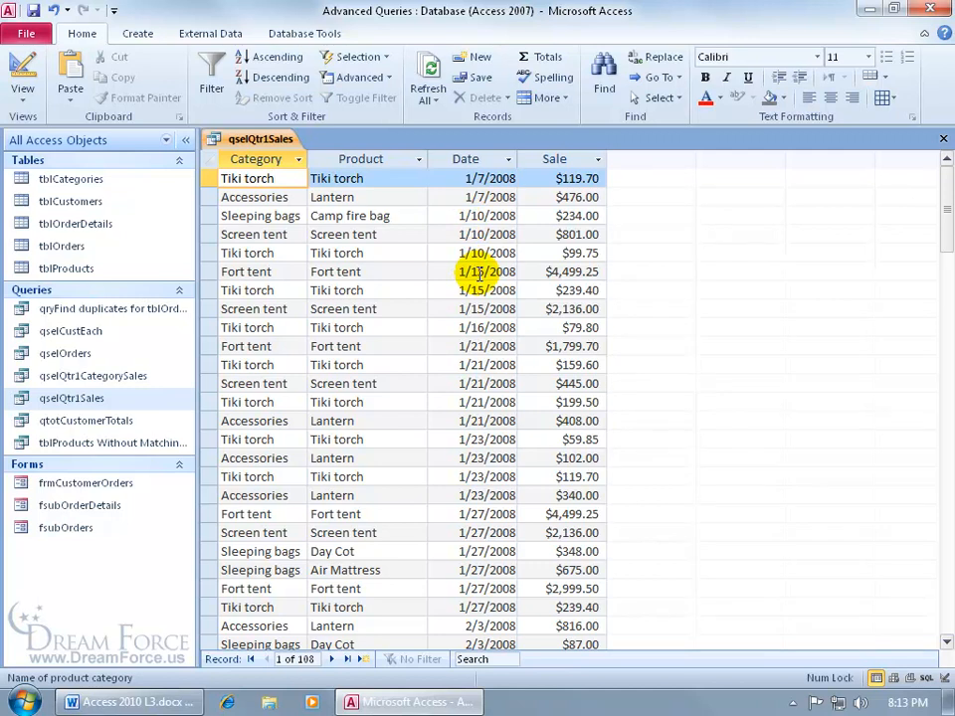
Sort the qselQtr1Sales results by Product from A to Z and close the query without saving the design change
click(419, 161)
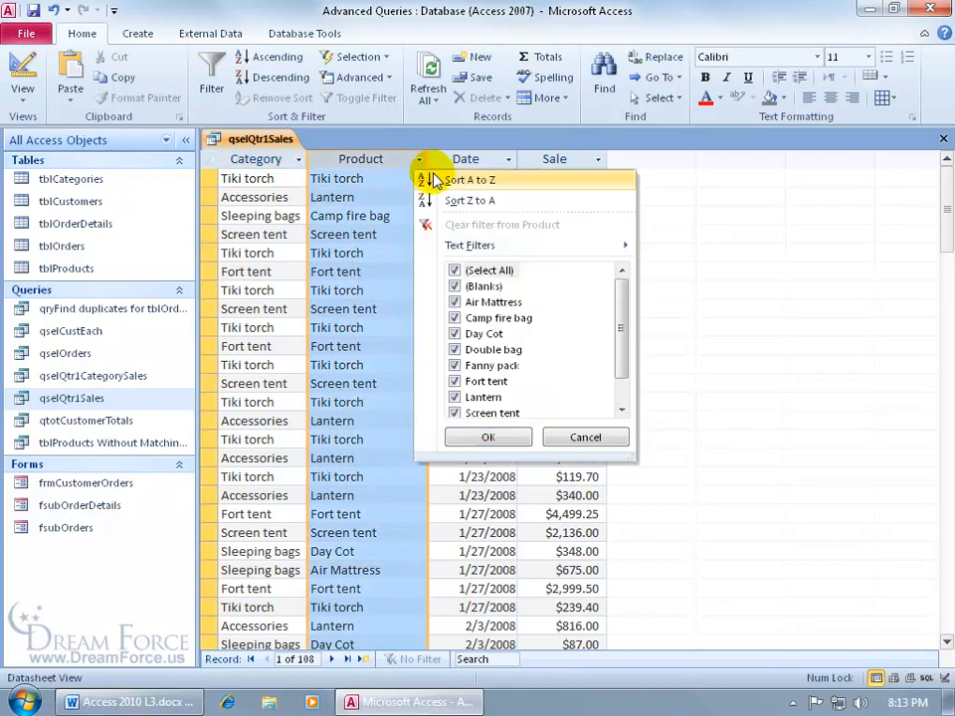
click(434, 180)
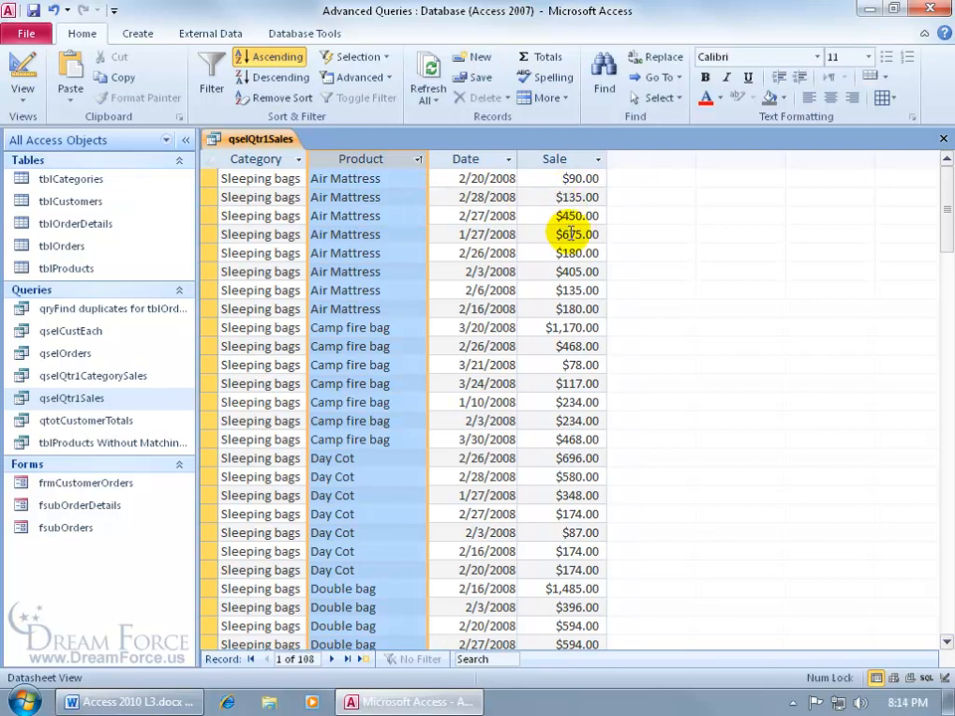
click(943, 139)
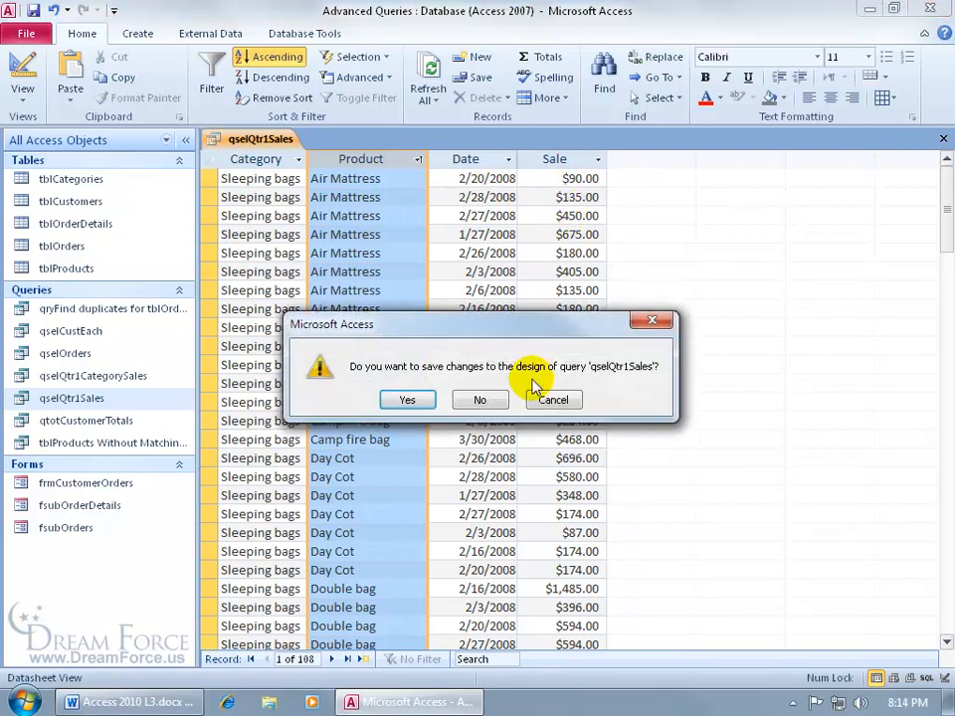
click(483, 399)
Start a new query with the Crosstab Query Wizard, using the query qselQtr1Sales as its source
click(139, 34)
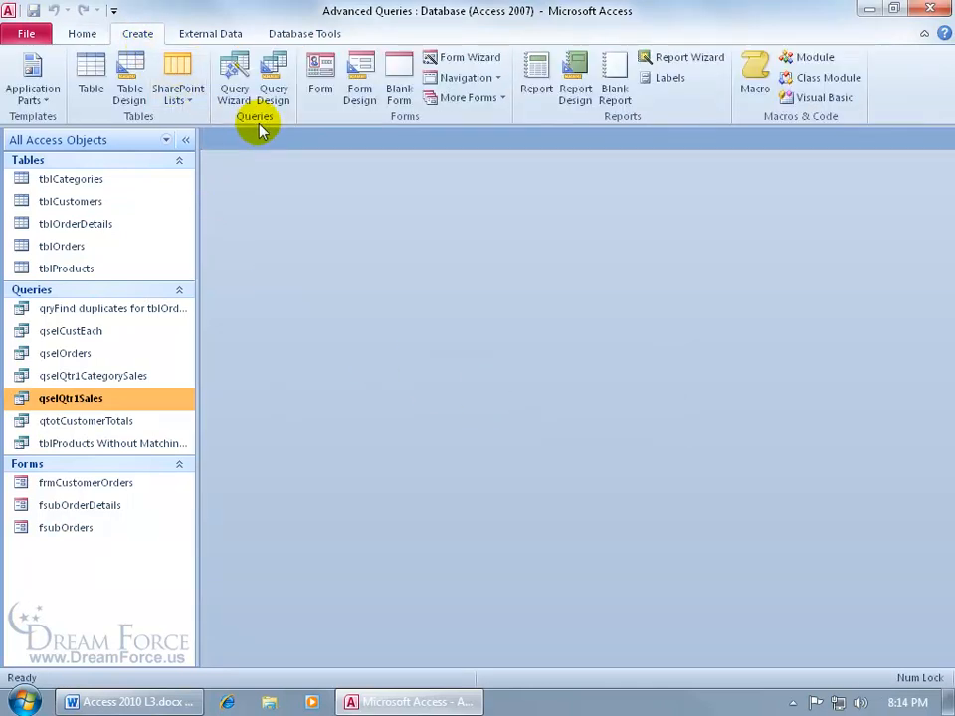
click(236, 88)
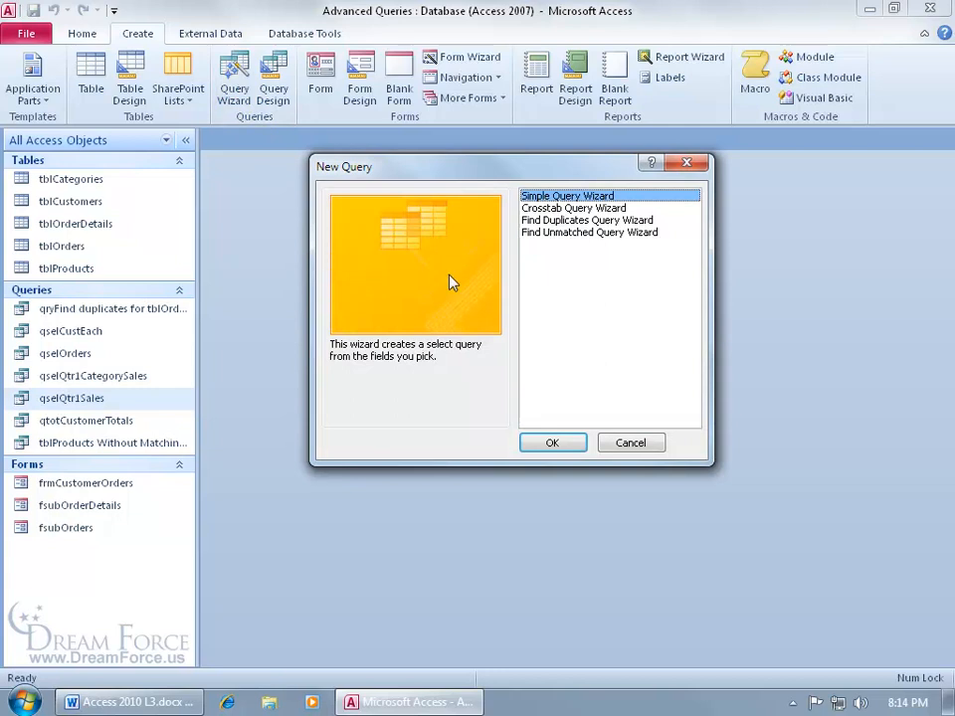
click(560, 208)
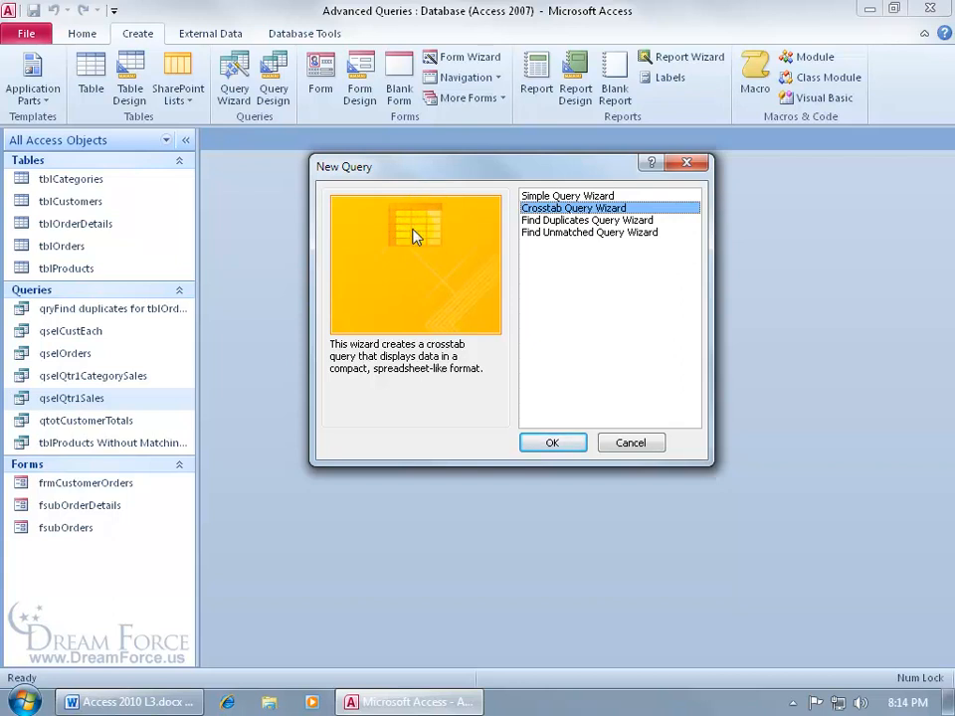
click(537, 443)
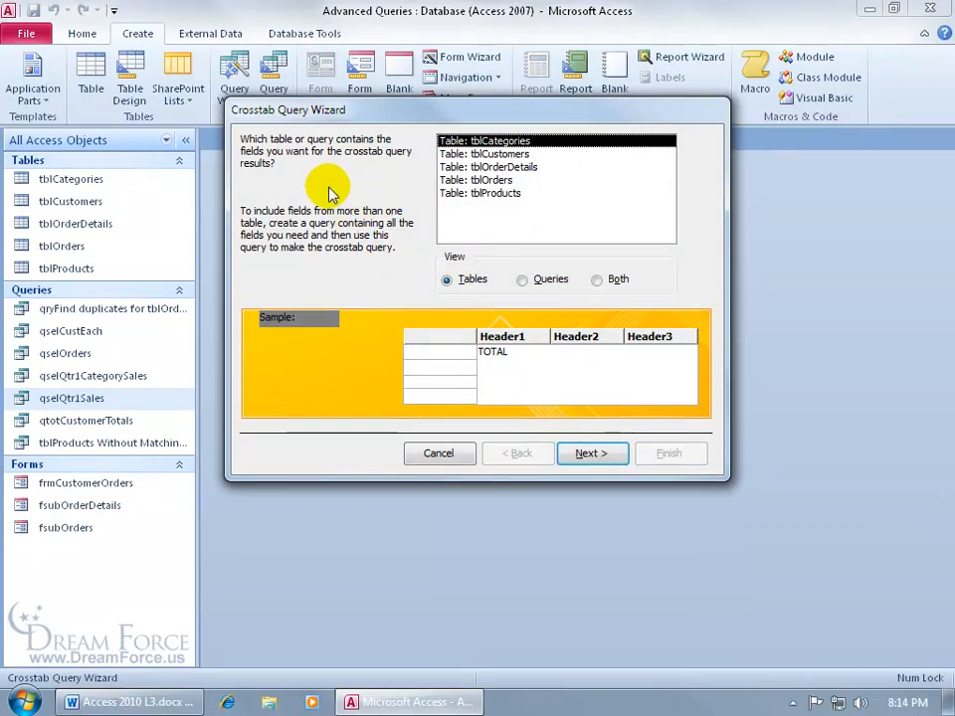
click(523, 281)
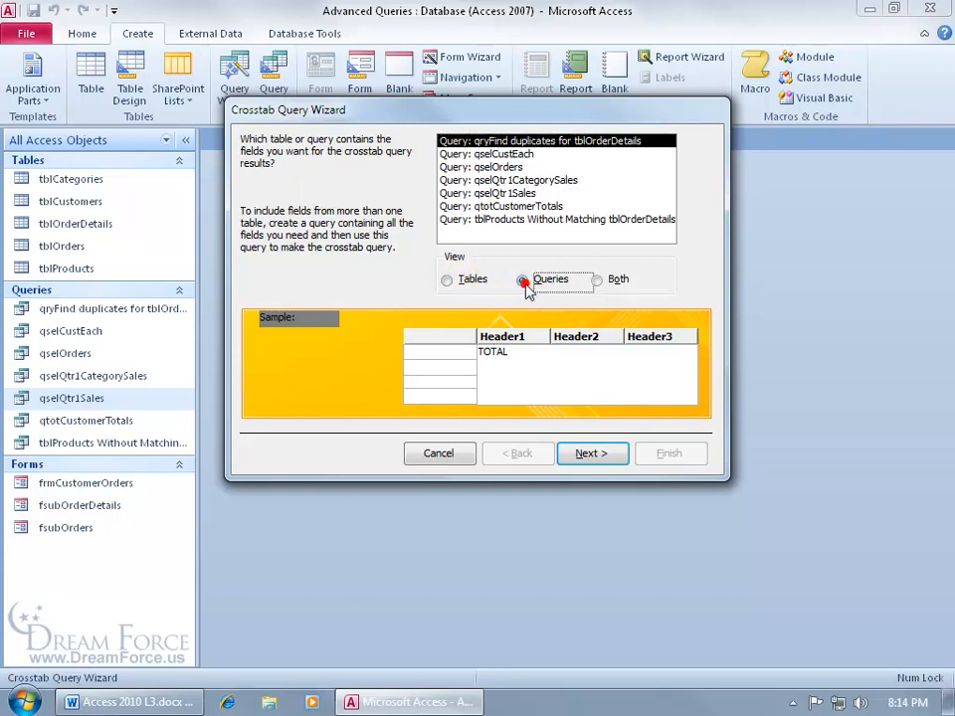
double_click(513, 195)
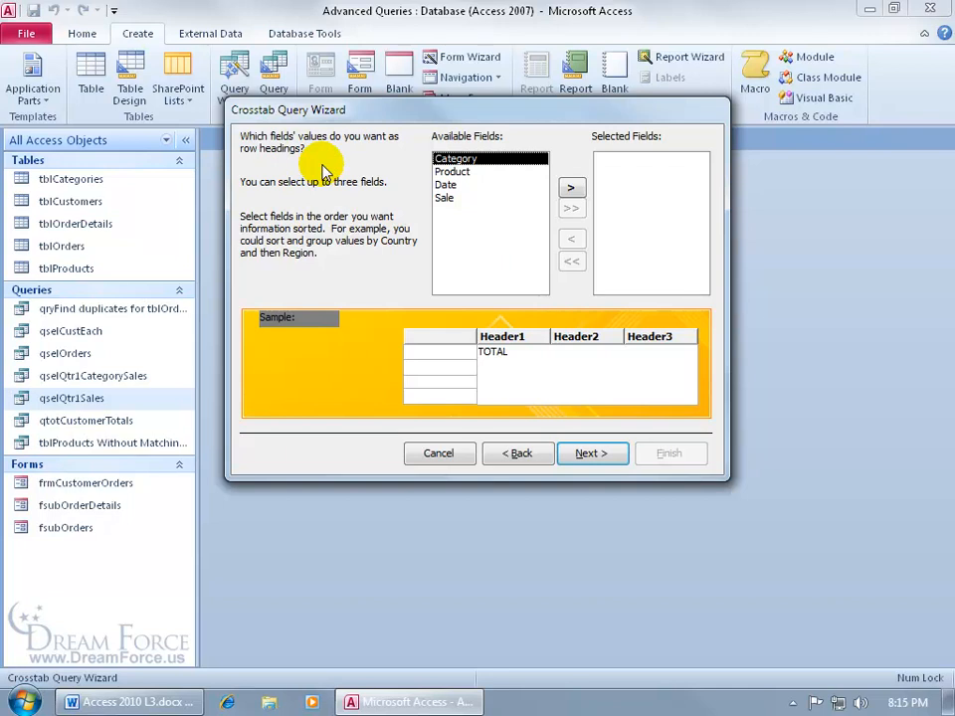
Choose Category and Product, in that order, as the crosstab's row headings
double_click(451, 159)
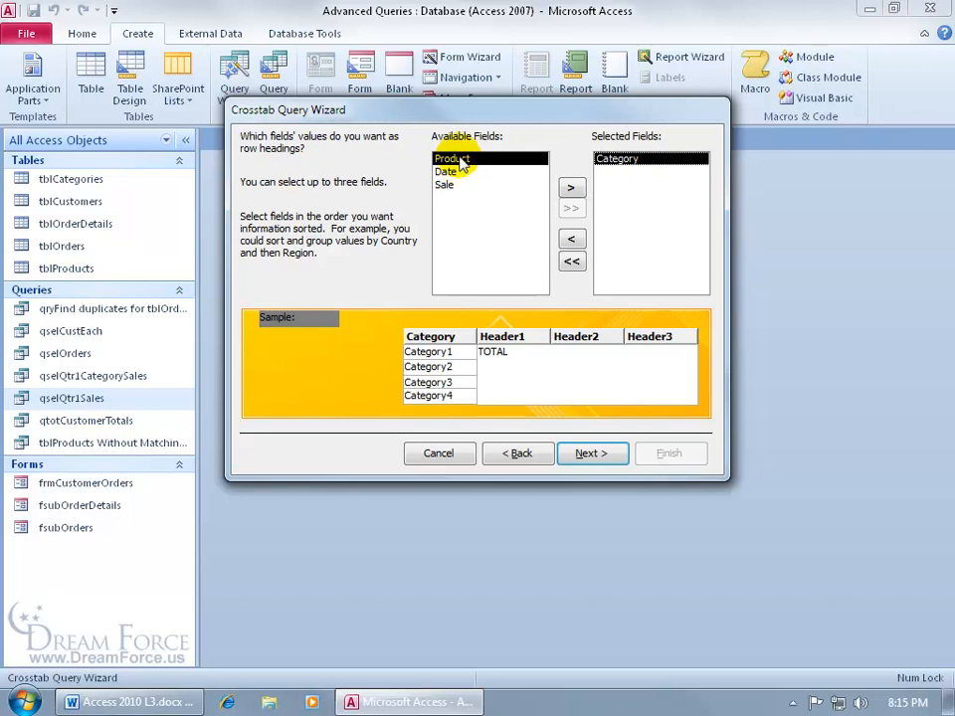
double_click(453, 160)
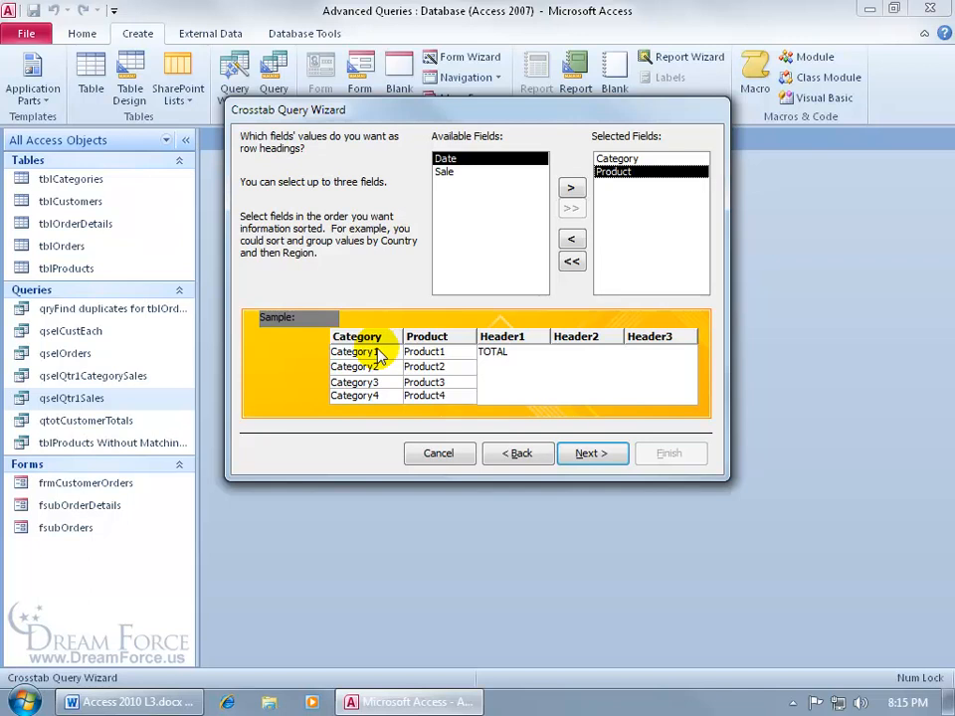
click(589, 453)
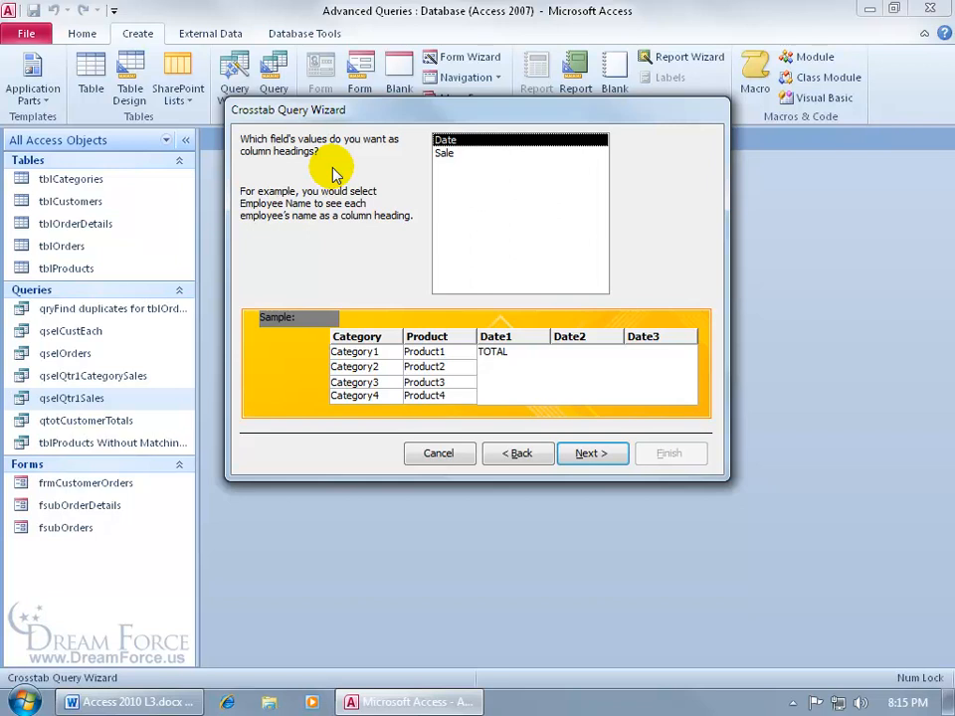
Use the Date field for the crosstab's column headings, grouped by the Month interval
double_click(446, 143)
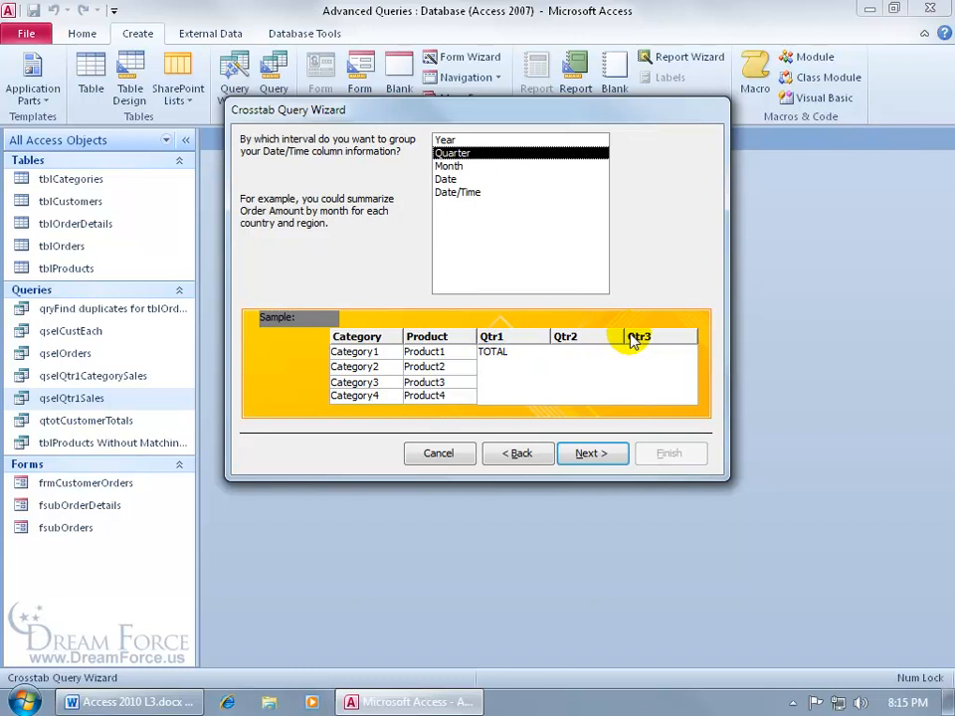
click(459, 167)
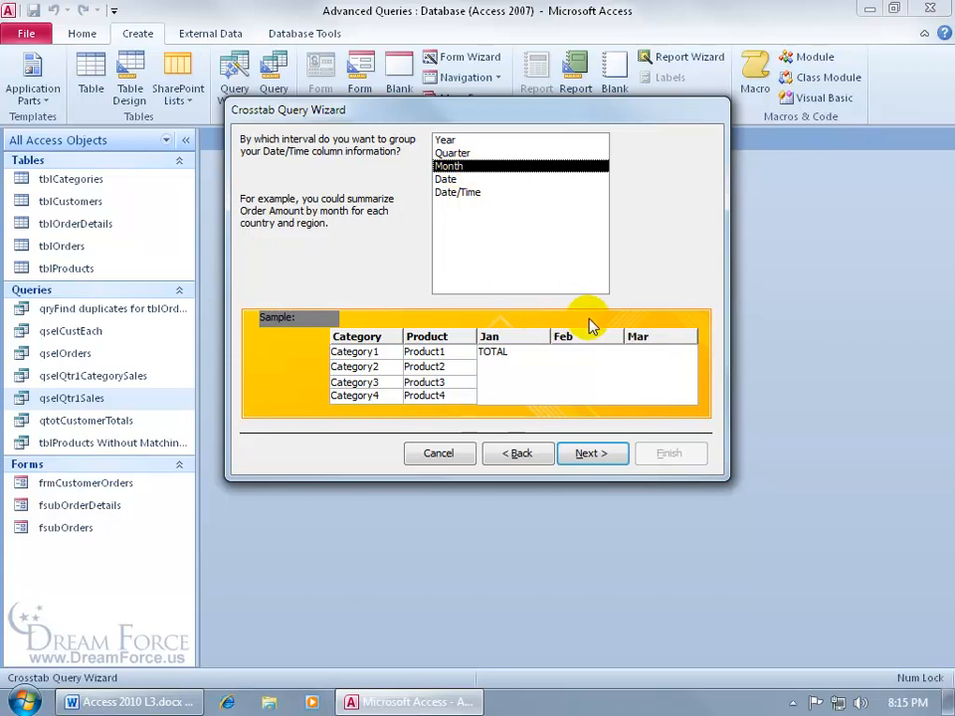
click(597, 455)
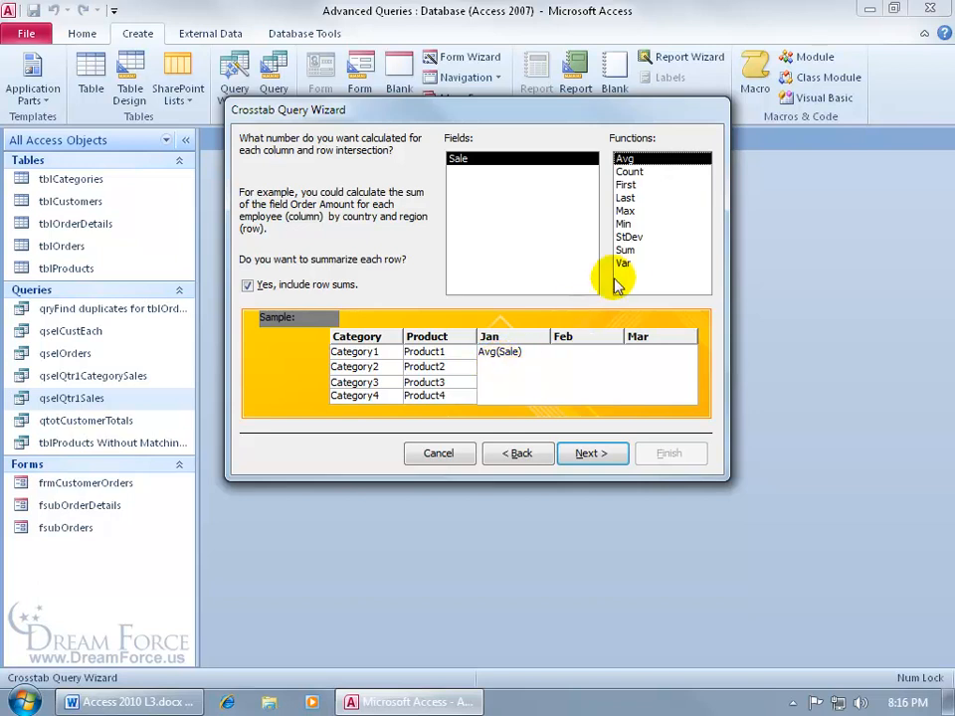
Calculate the Sum of Sale with row sums included and finish the crosstab query as qselQtr1Sales_Crosstab, opening it for viewing
click(625, 250)
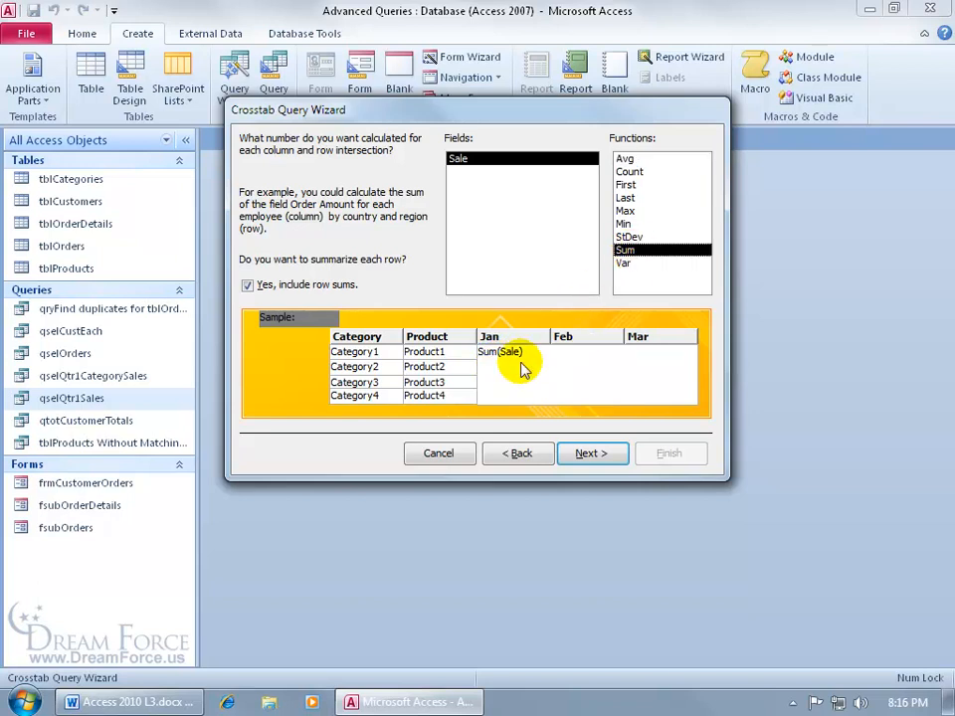
click(585, 452)
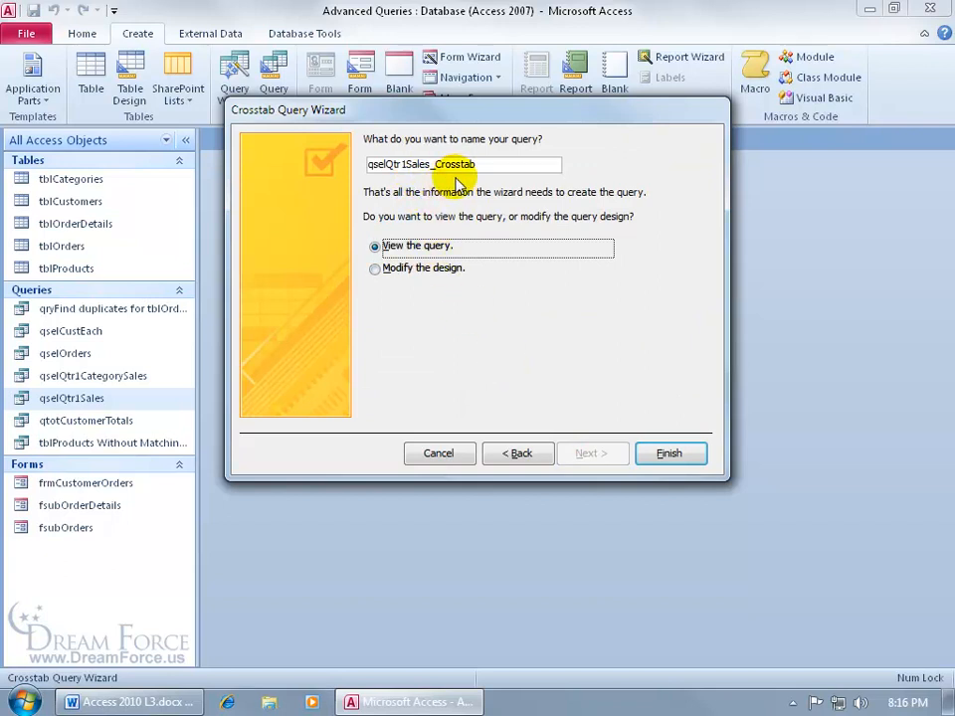
click(664, 453)
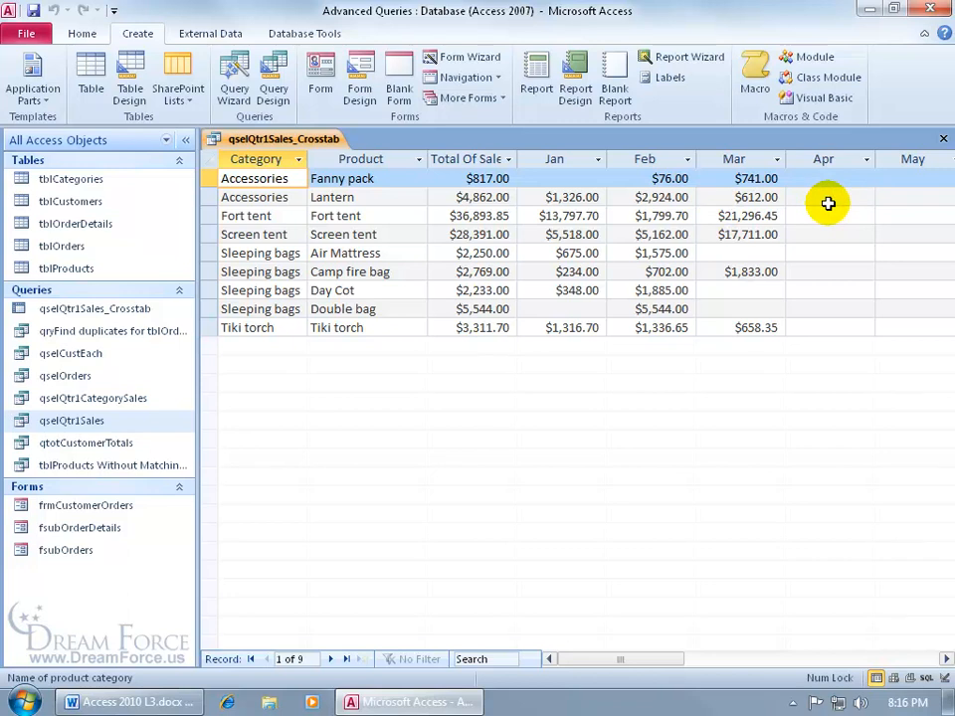
Open the crosstab query in Design view and display its query properties
right_click(310, 142)
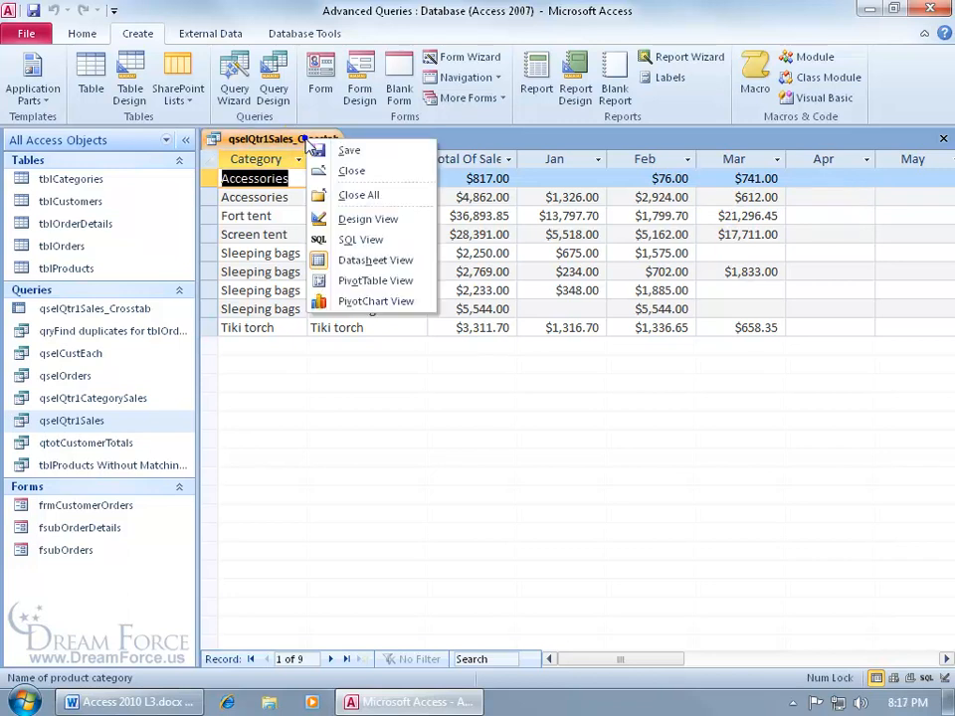
click(343, 218)
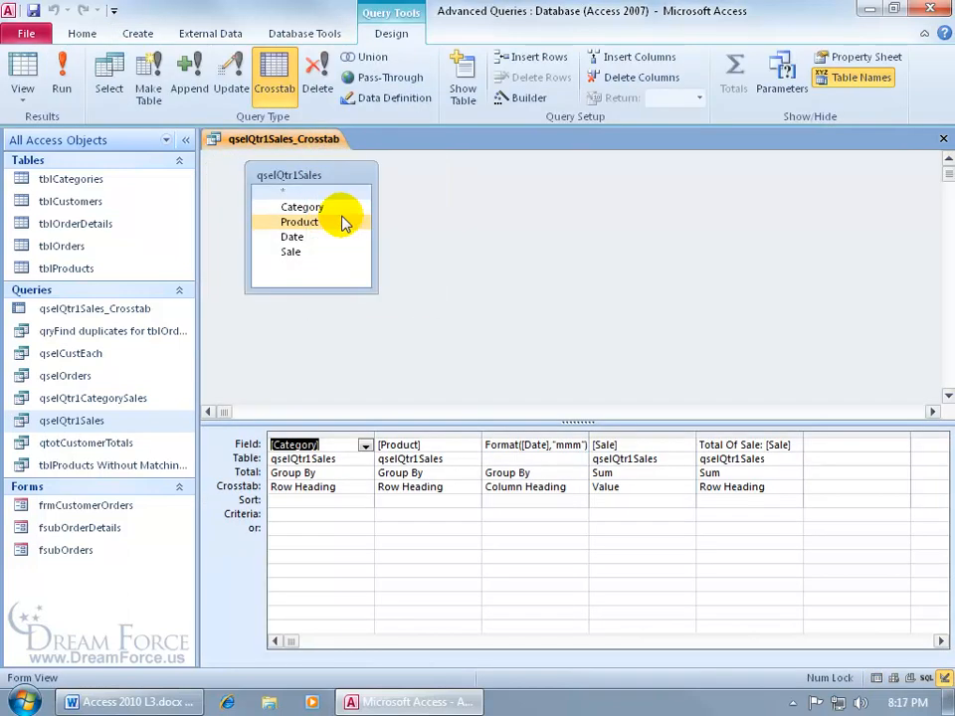
right_click(508, 221)
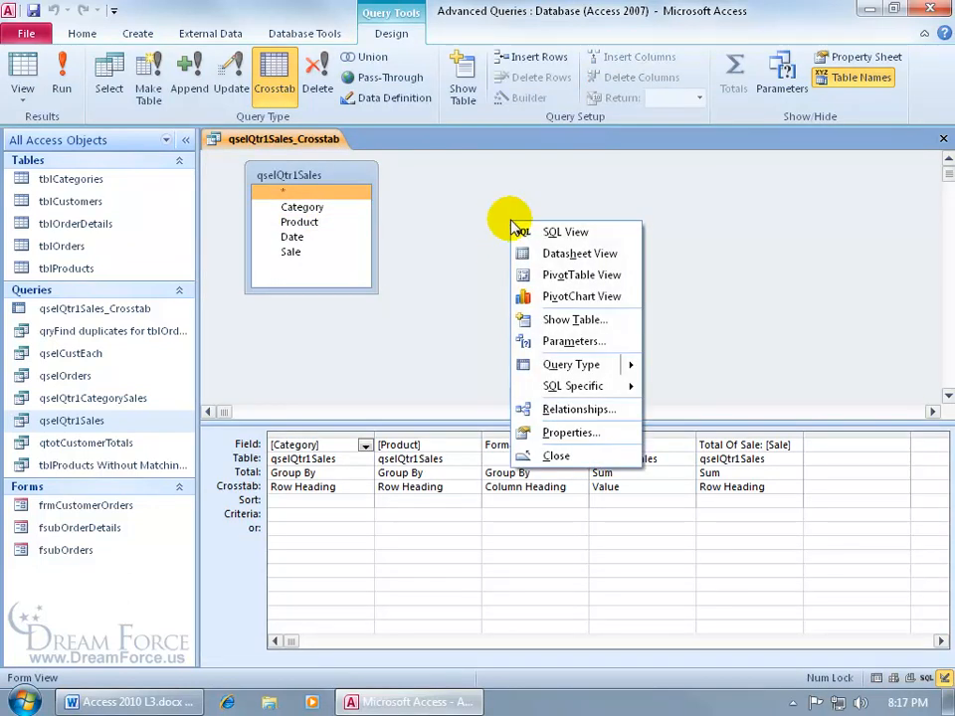
click(557, 433)
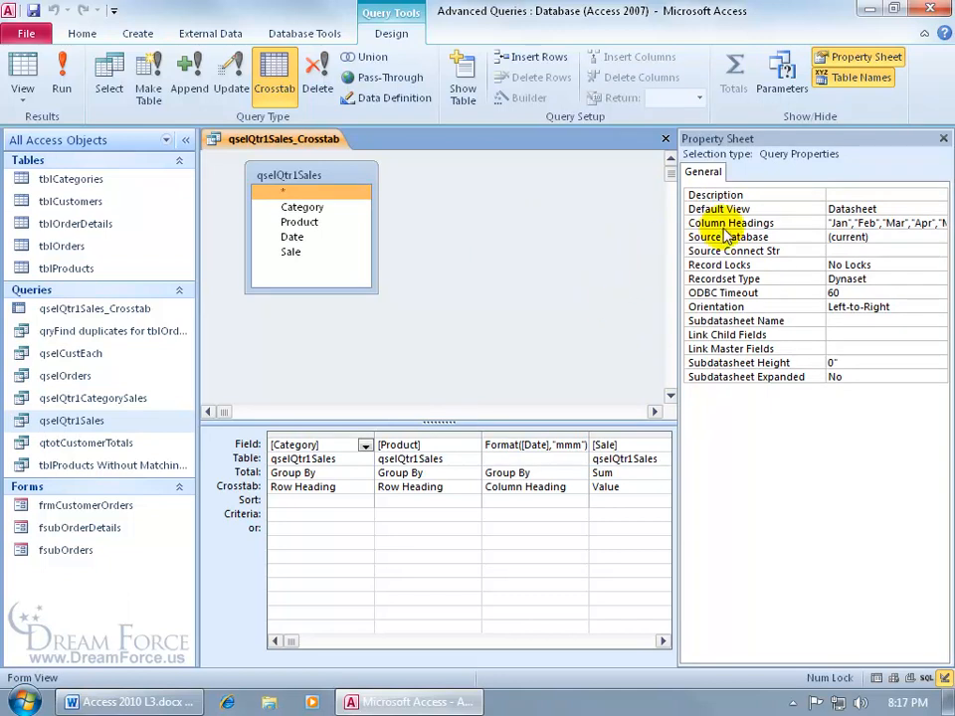
Limit the query's Column Headings property to "Jan","Feb","Mar" by removing the April to December entries, and close the Property Sheet
click(868, 222)
right_click(866, 225)
click(884, 259)
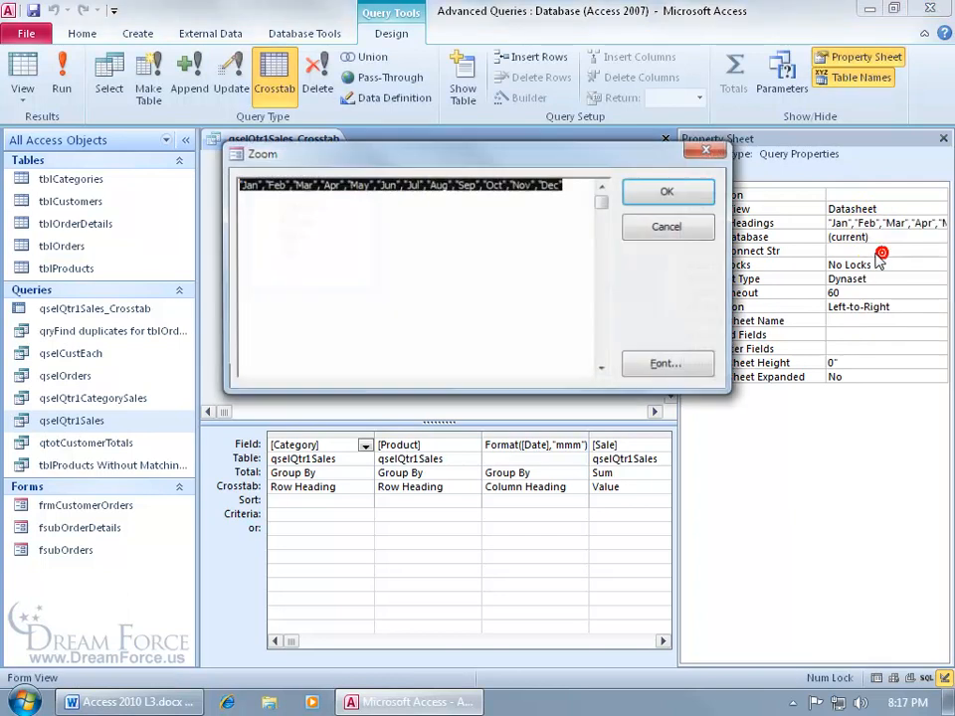
drag(576, 188, 316, 189)
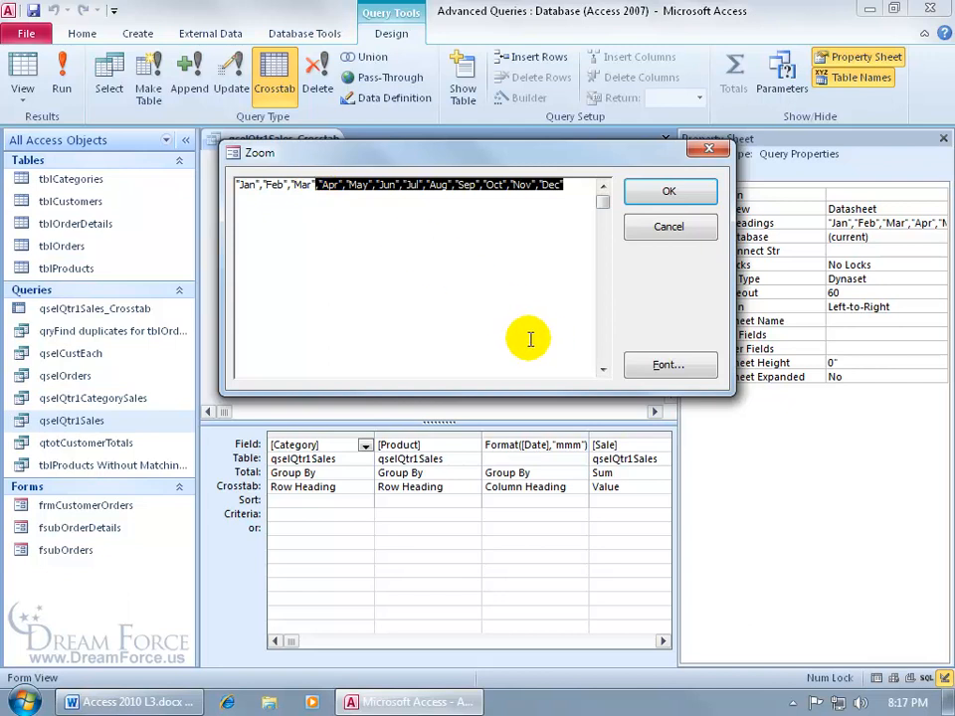
key(Delete)
click(667, 191)
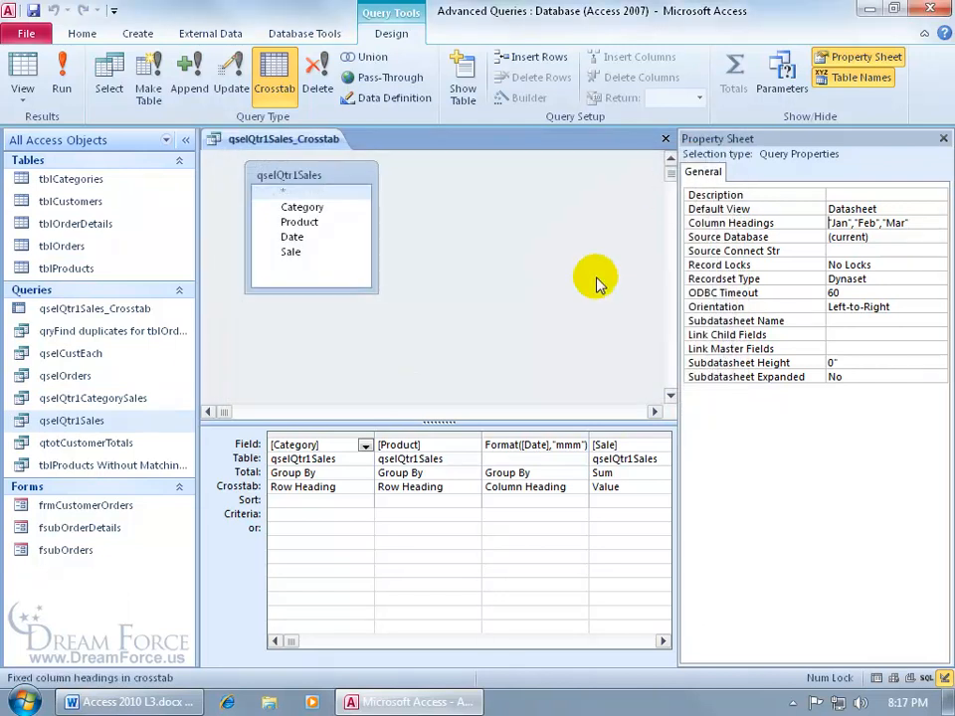
click(943, 139)
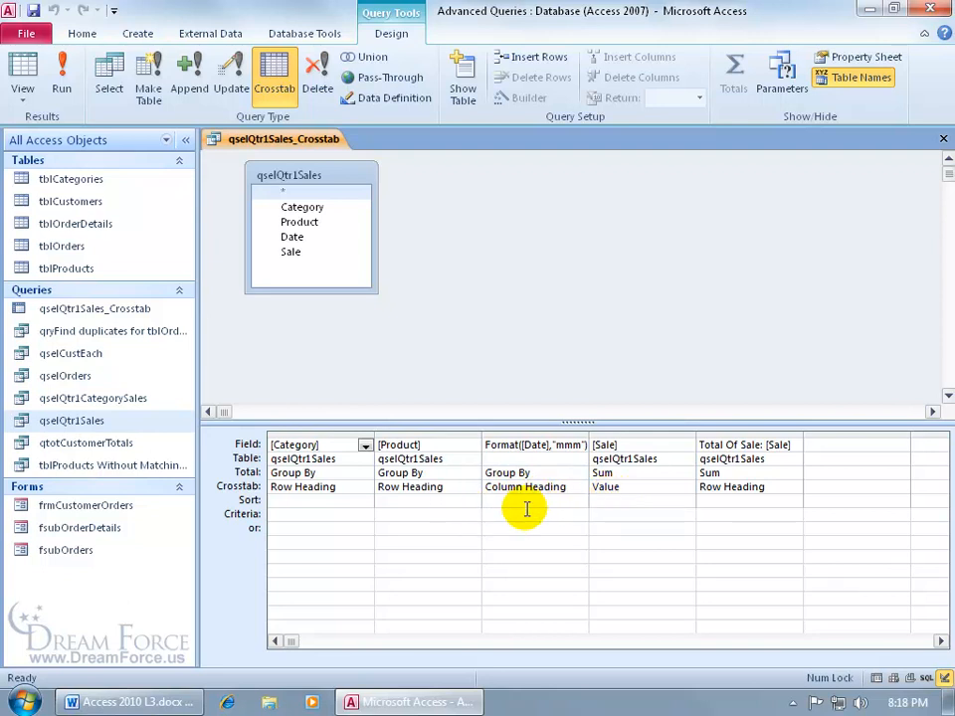
Show the crosstab results in Datasheet view and move the Total Of Sale column to after Mar
click(20, 68)
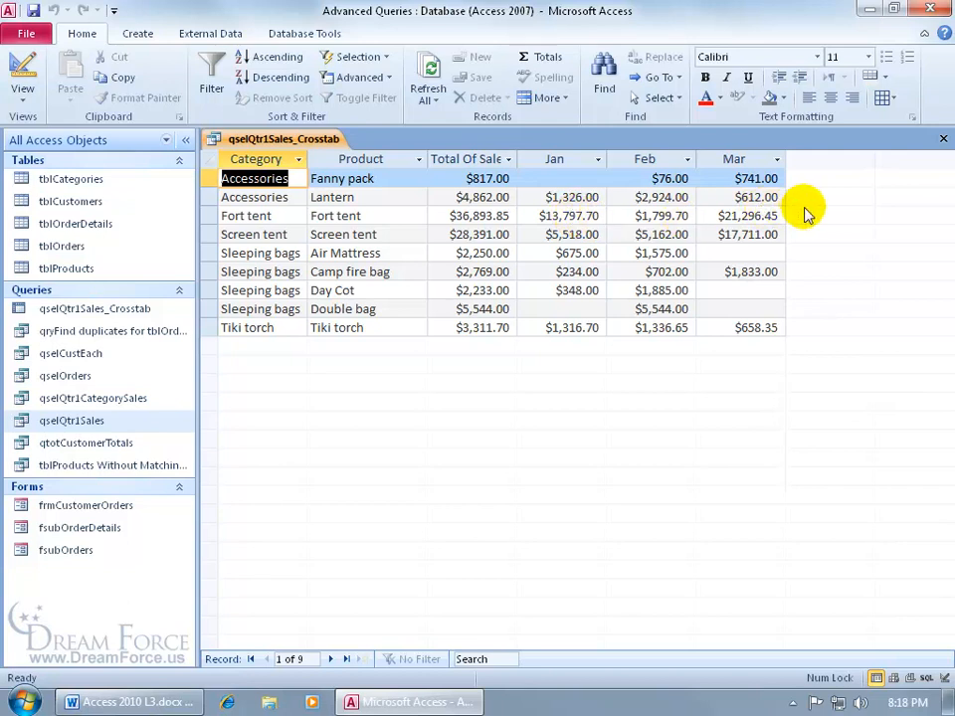
click(486, 159)
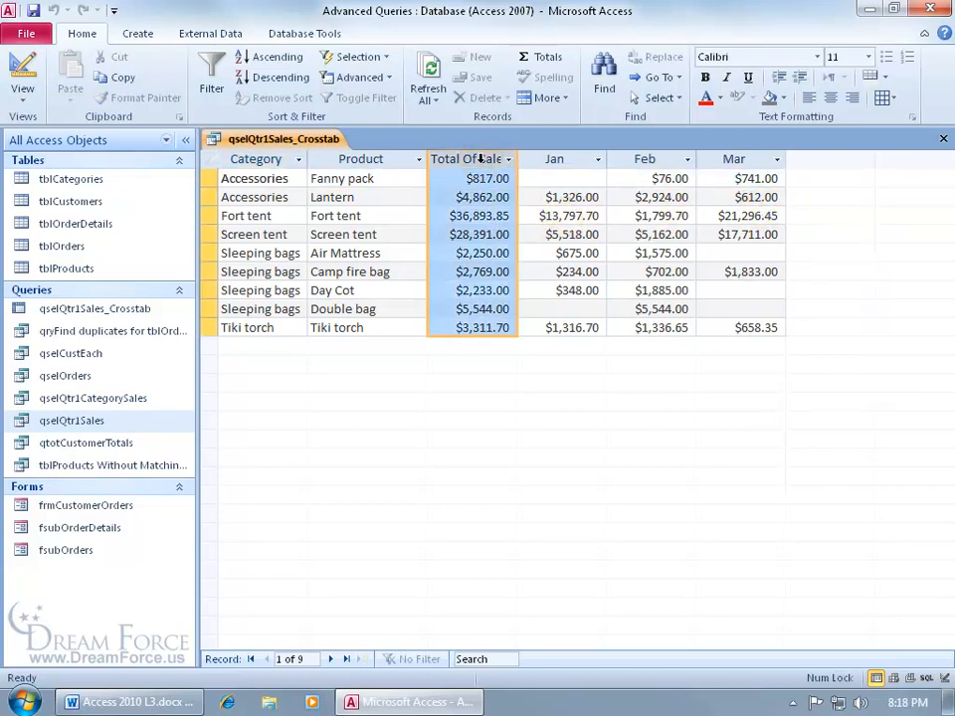
drag(486, 164, 785, 192)
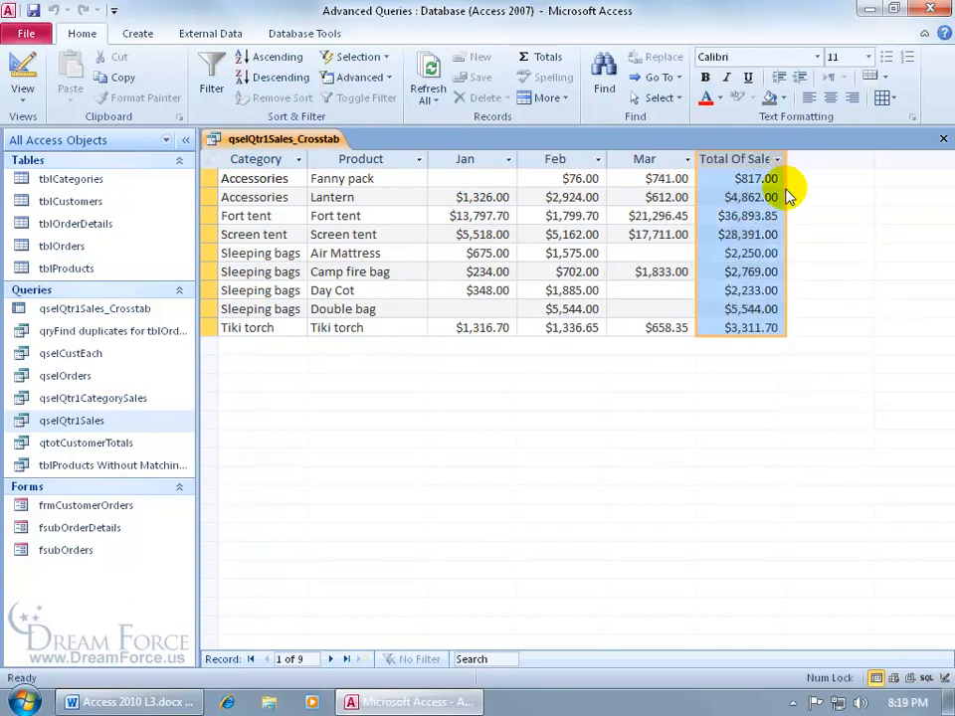
click(572, 178)
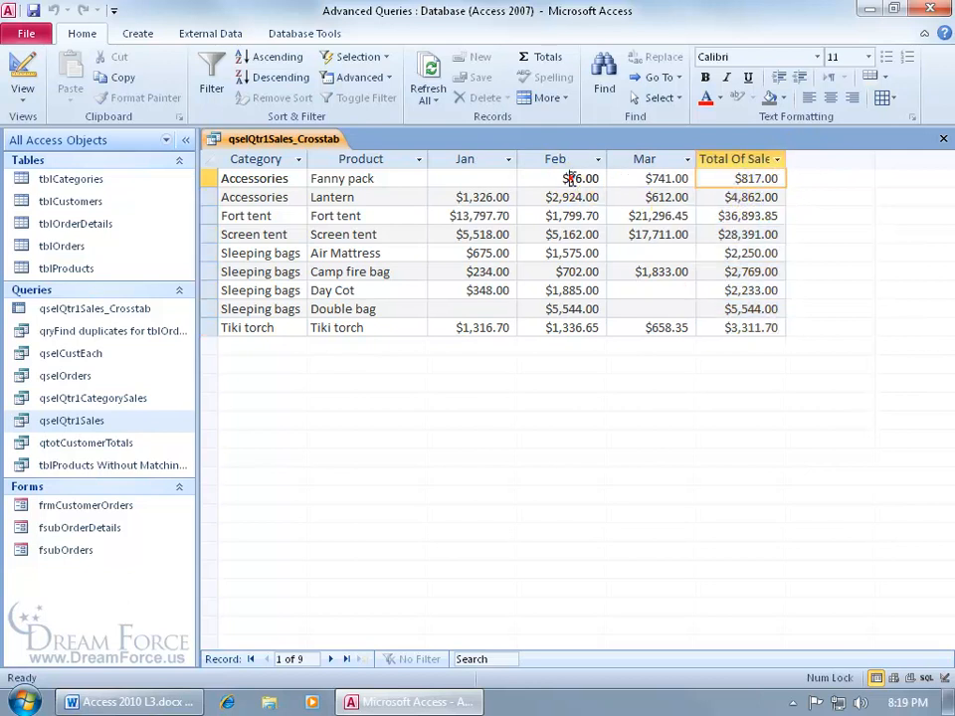